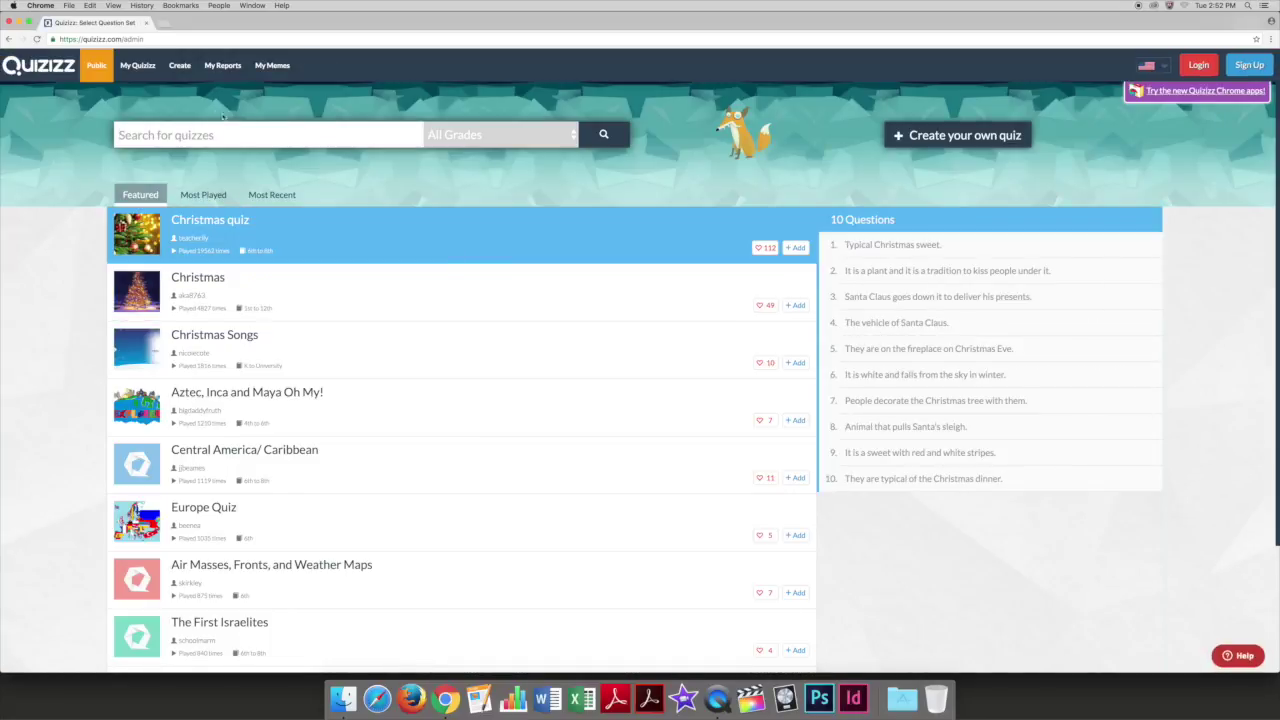
Log in with the account username and password and name the new quiz 'Quiz'.
{"action": "left_click", "coordinate": [186, 72]}
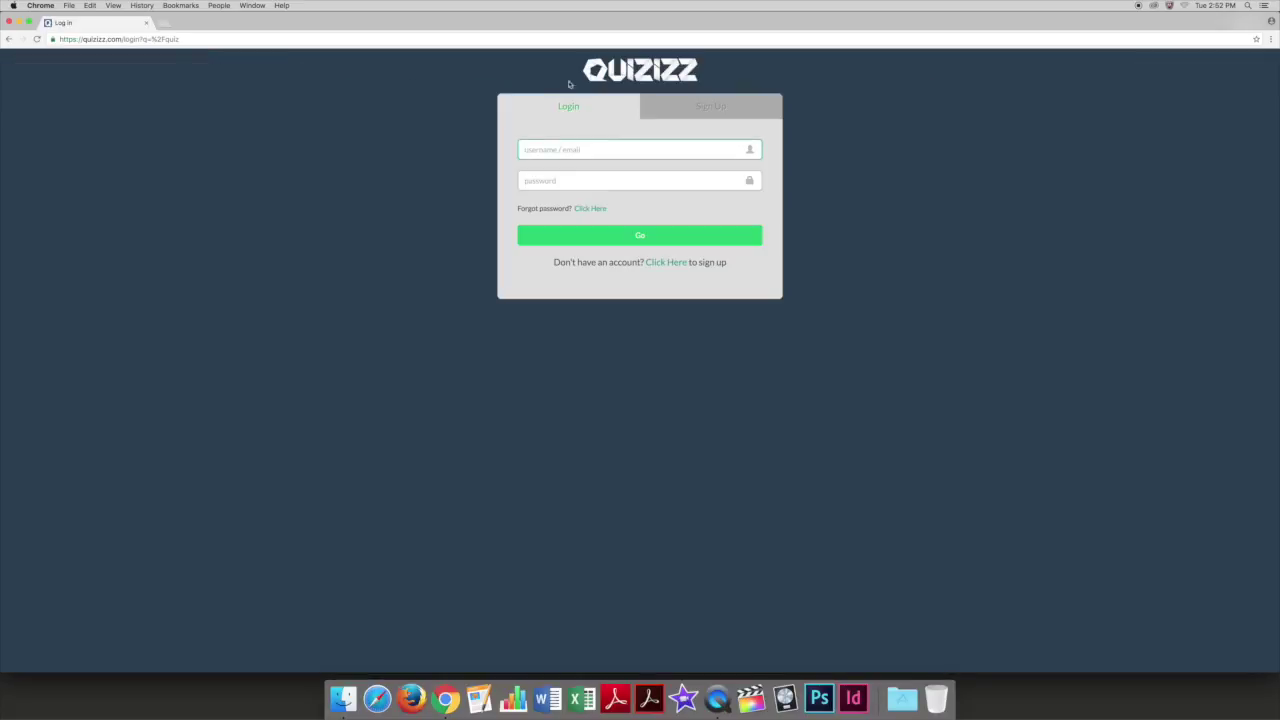
{"action": "left_click", "coordinate": [710, 107]}
{"action": "left_click", "coordinate": [577, 107]}
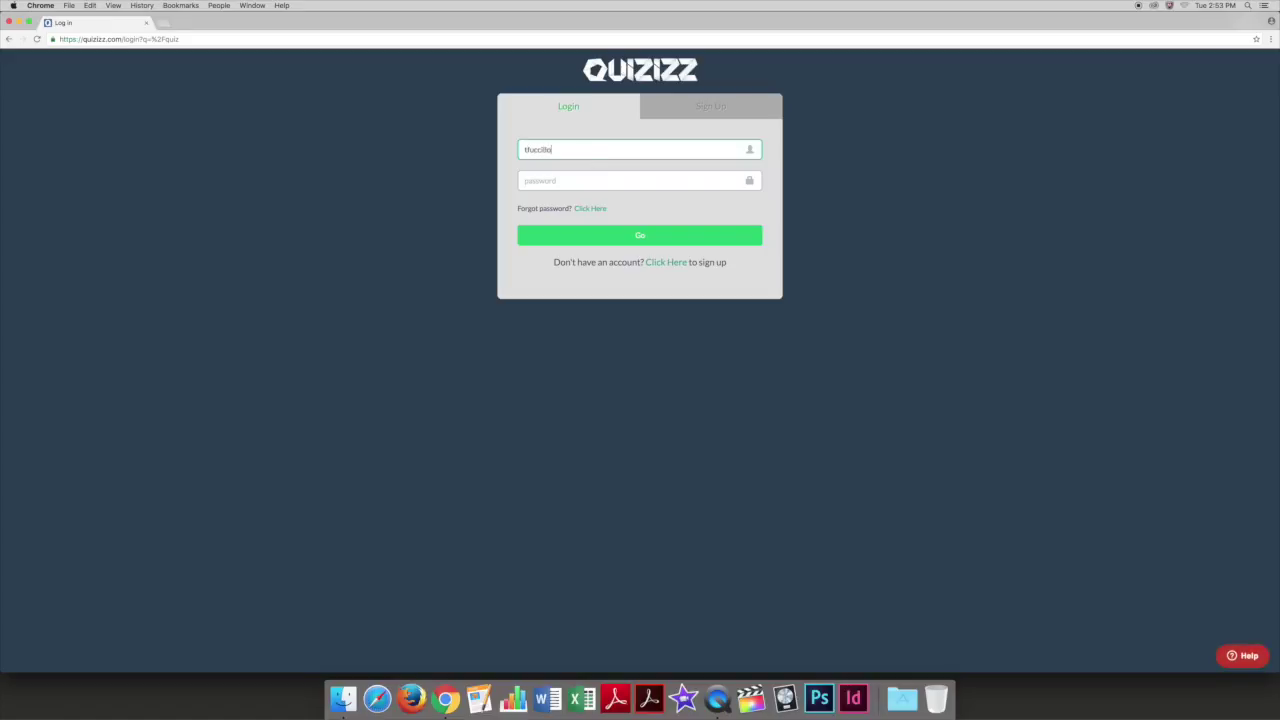
{"action": "key", "text": "Tab"}
{"action": "type", "text": "******"}
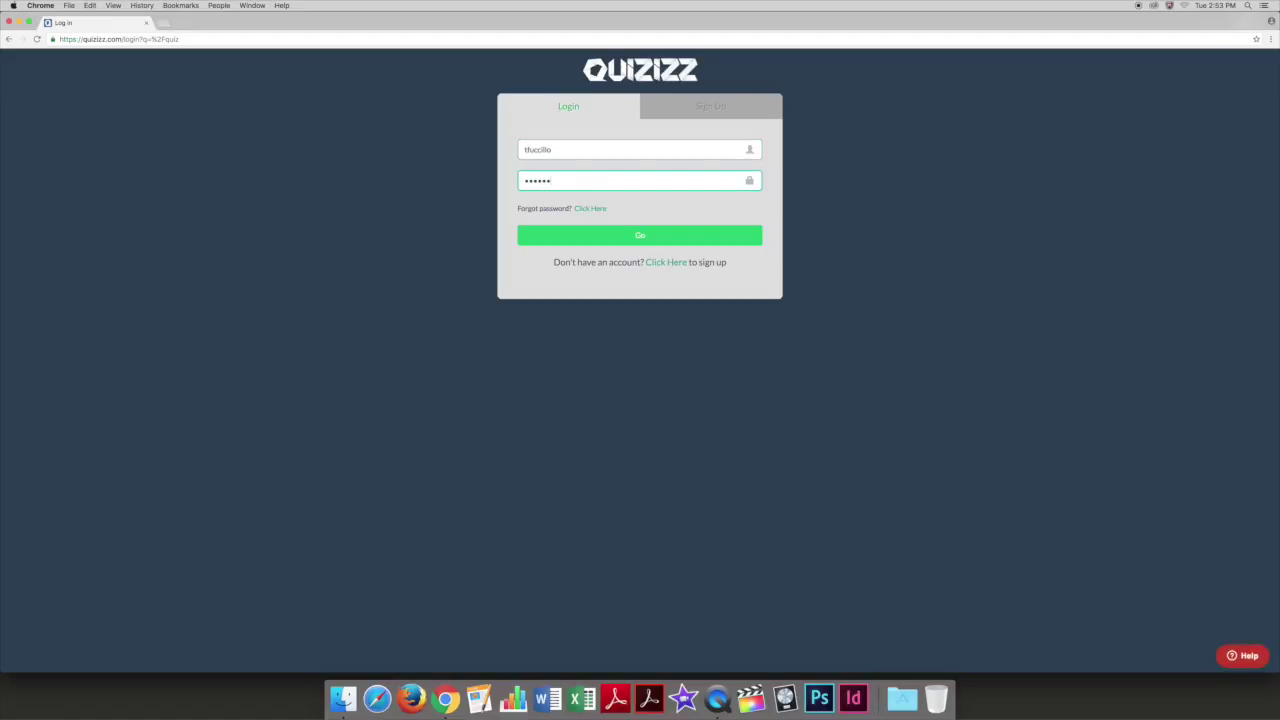
{"action": "key", "text": "Return"}
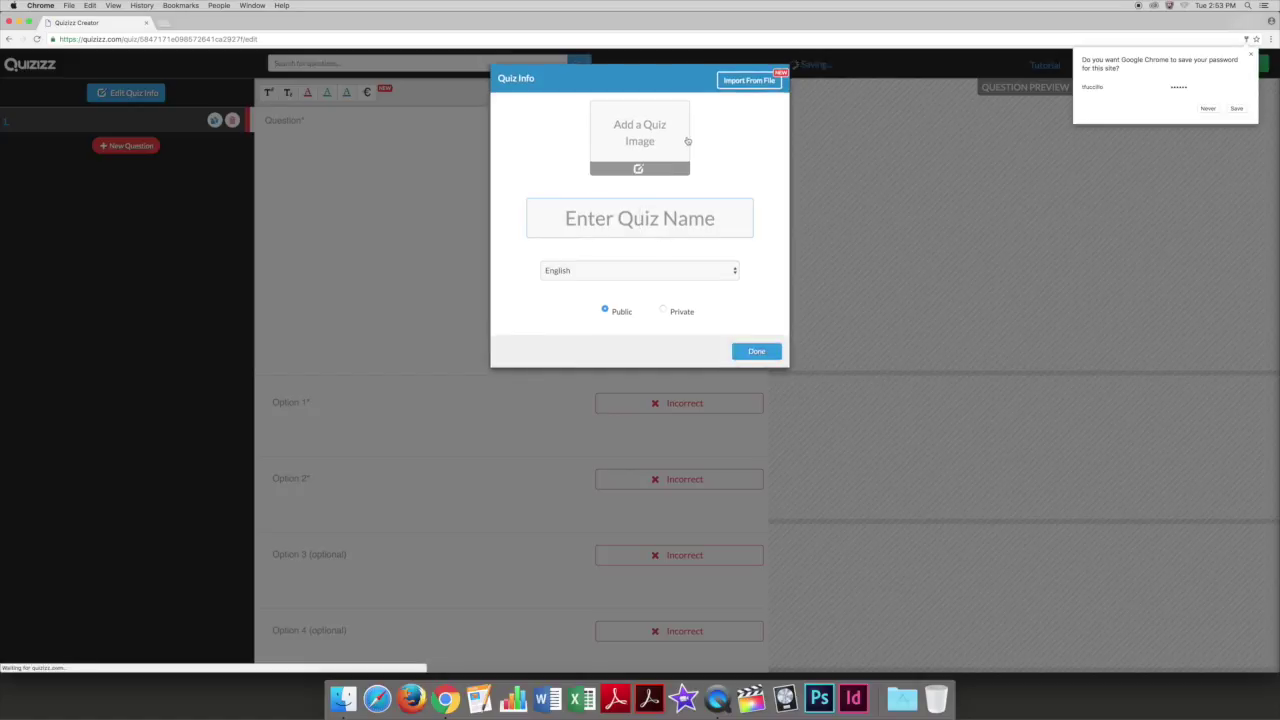
{"action": "type", "text": "Quiz"}
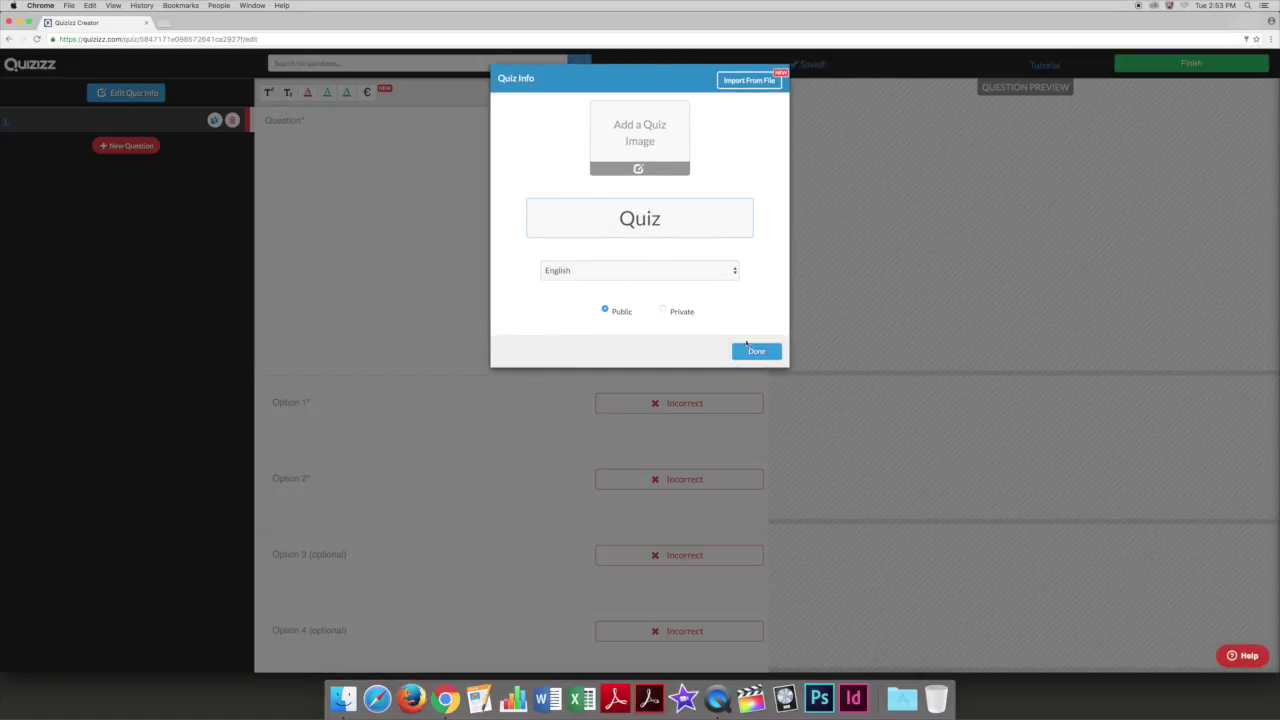
Enter 'Question' as the text of the first question.
{"action": "left_click", "coordinate": [756, 351]}
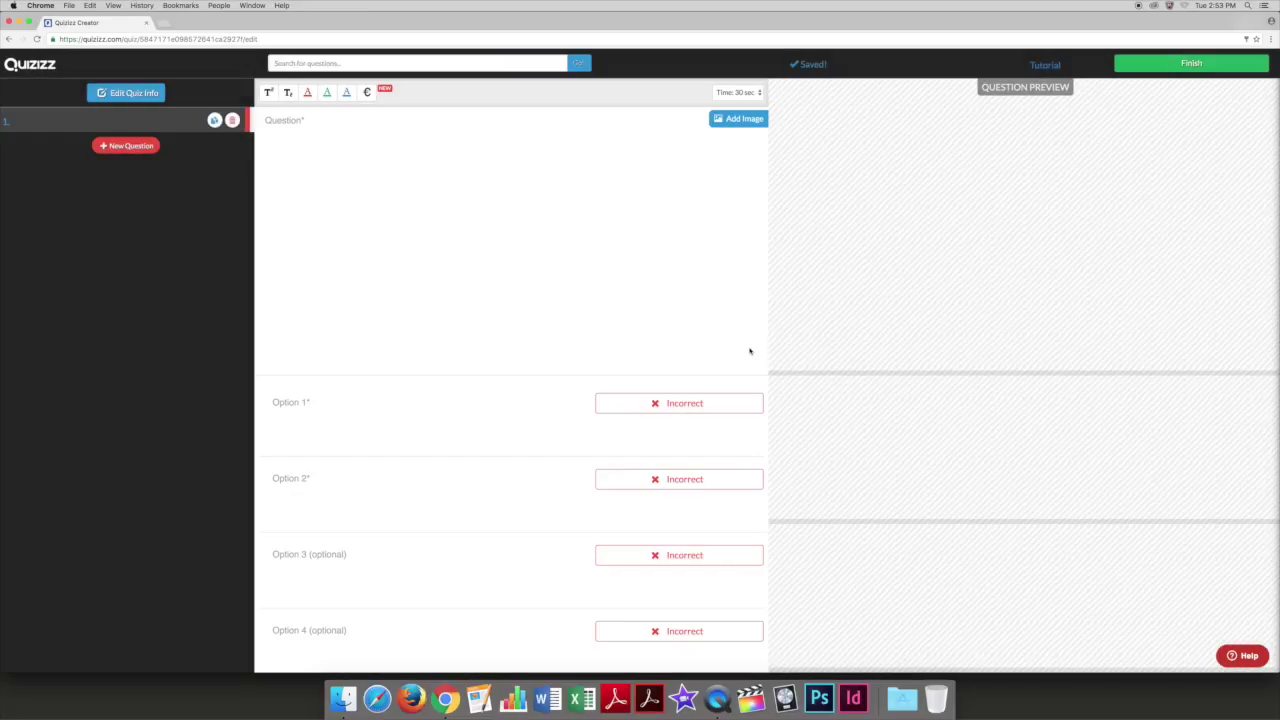
{"action": "left_click", "coordinate": [363, 142]}
{"action": "type", "text": "Question"}
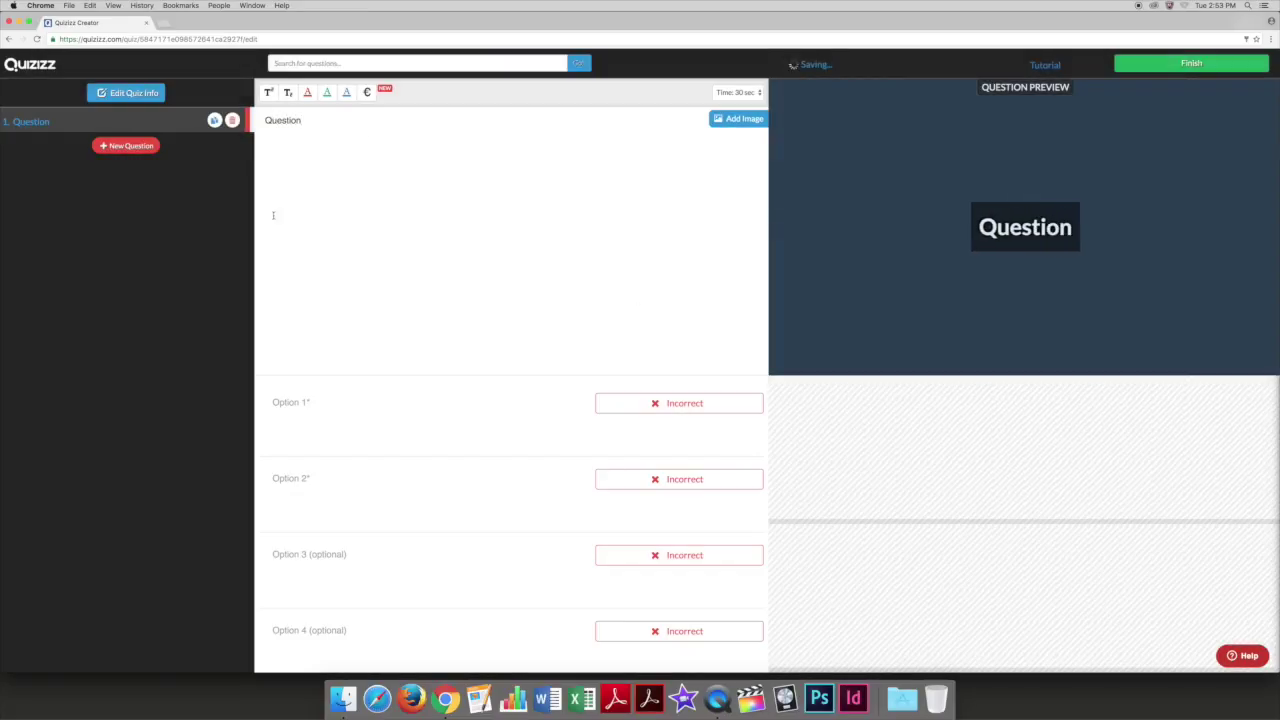
Add answer options A, B and C, with A marked correct.
{"action": "left_click", "coordinate": [304, 405]}
{"action": "type", "text": "A"}
{"action": "left_click", "coordinate": [291, 477]}
{"action": "type", "text": "B"}
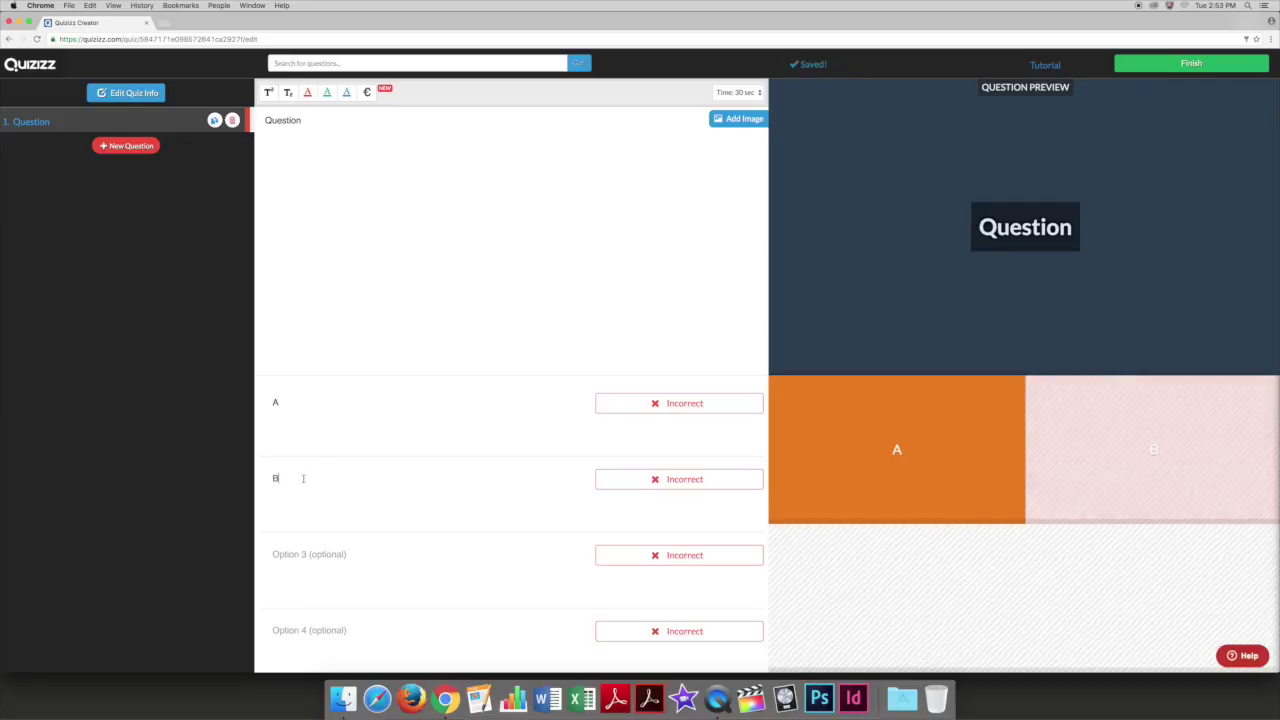
{"action": "left_click", "coordinate": [619, 404]}
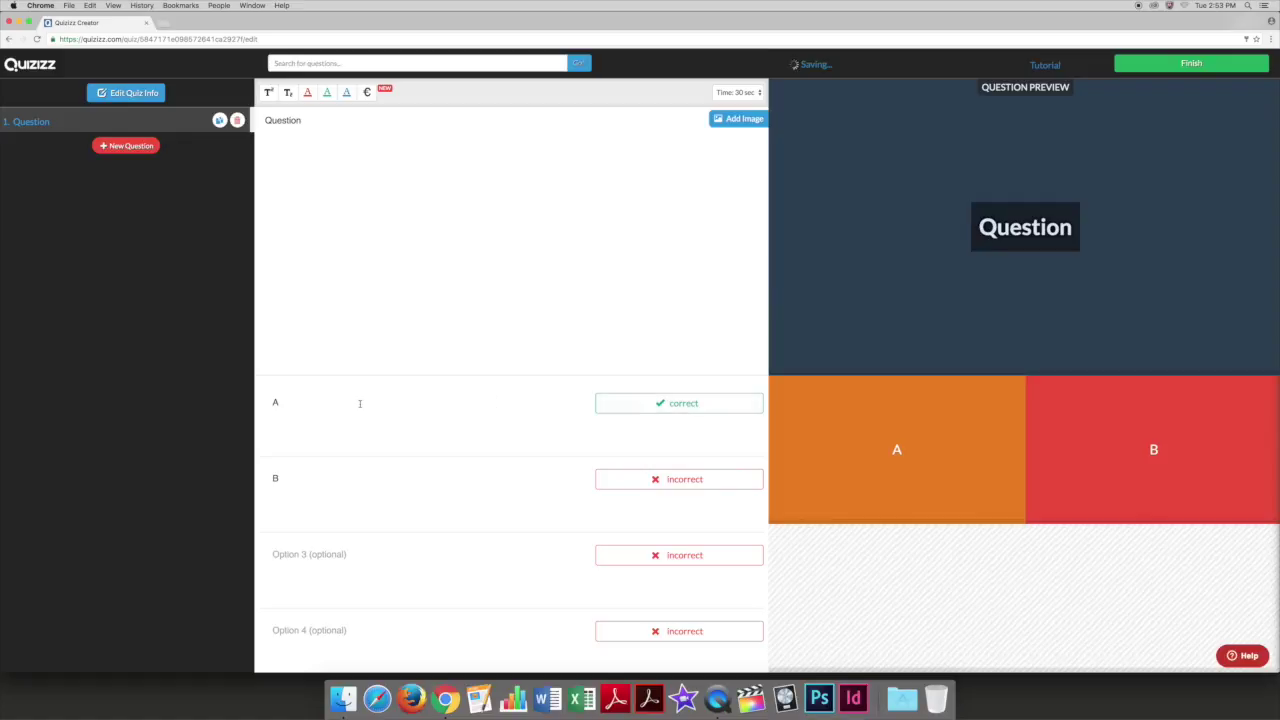
{"action": "left_click", "coordinate": [318, 556]}
{"action": "type", "text": "C"}
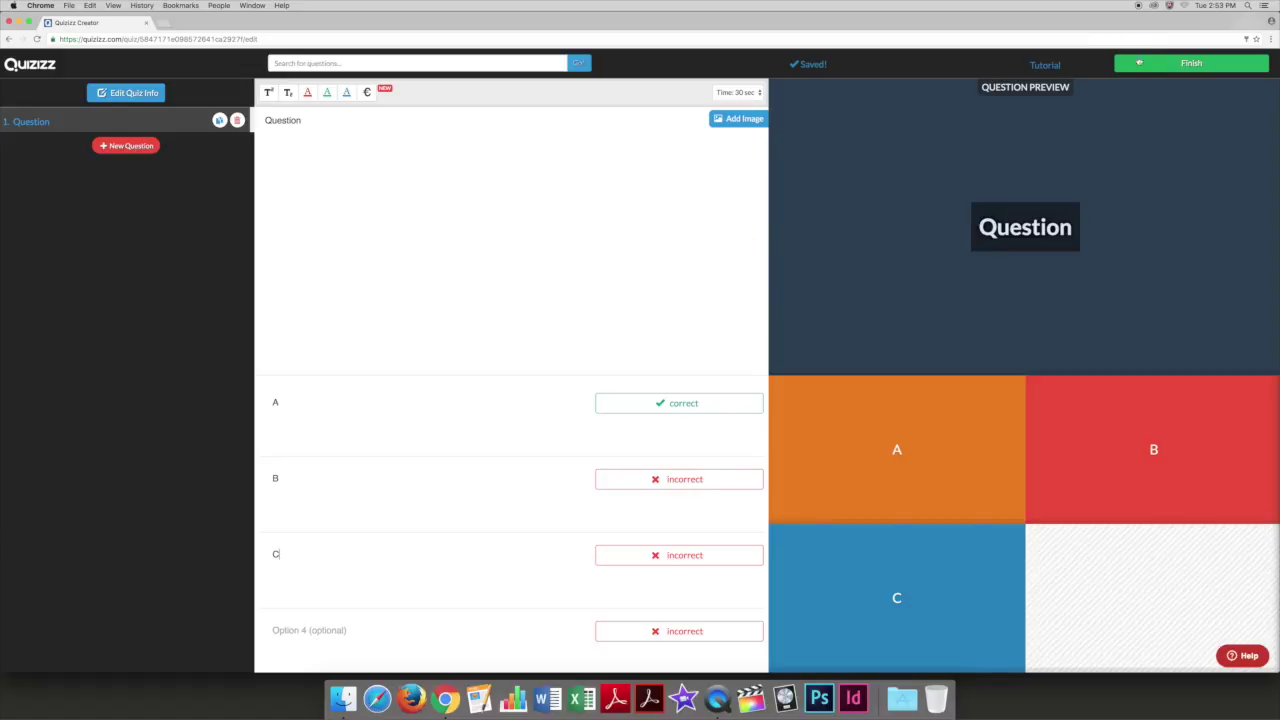
{"action": "left_click", "coordinate": [1138, 62]}
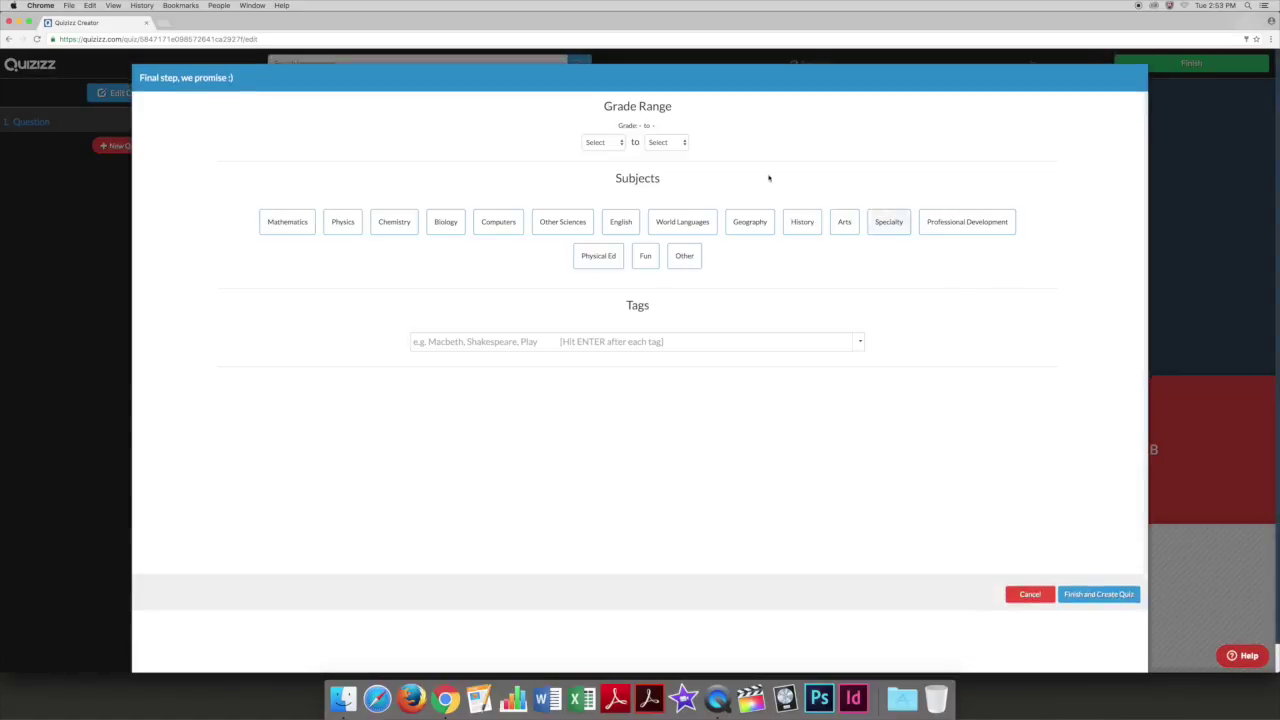
Tag the quiz for grades 2 to 3, World Languages and Latin, then create it.
{"action": "left_click", "coordinate": [613, 144]}
{"action": "left_click", "coordinate": [600, 171]}
{"action": "left_click", "coordinate": [664, 146]}
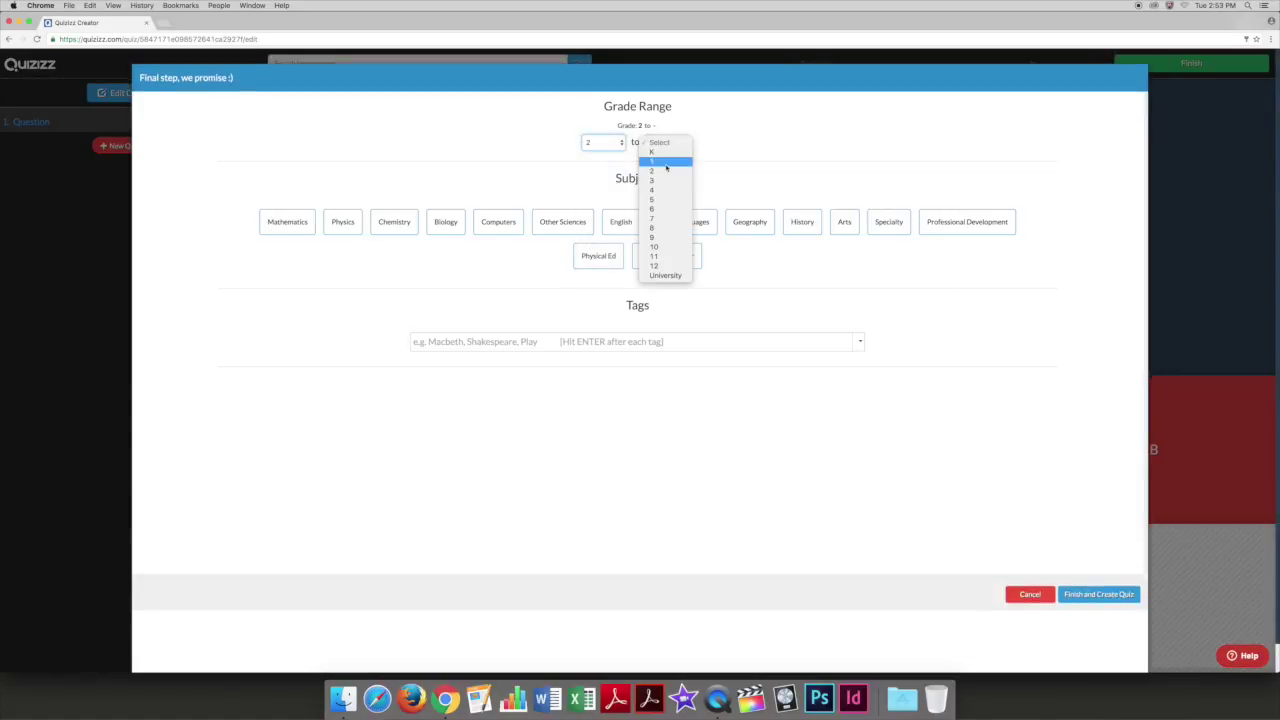
{"action": "left_click", "coordinate": [664, 180]}
{"action": "left_click", "coordinate": [660, 224]}
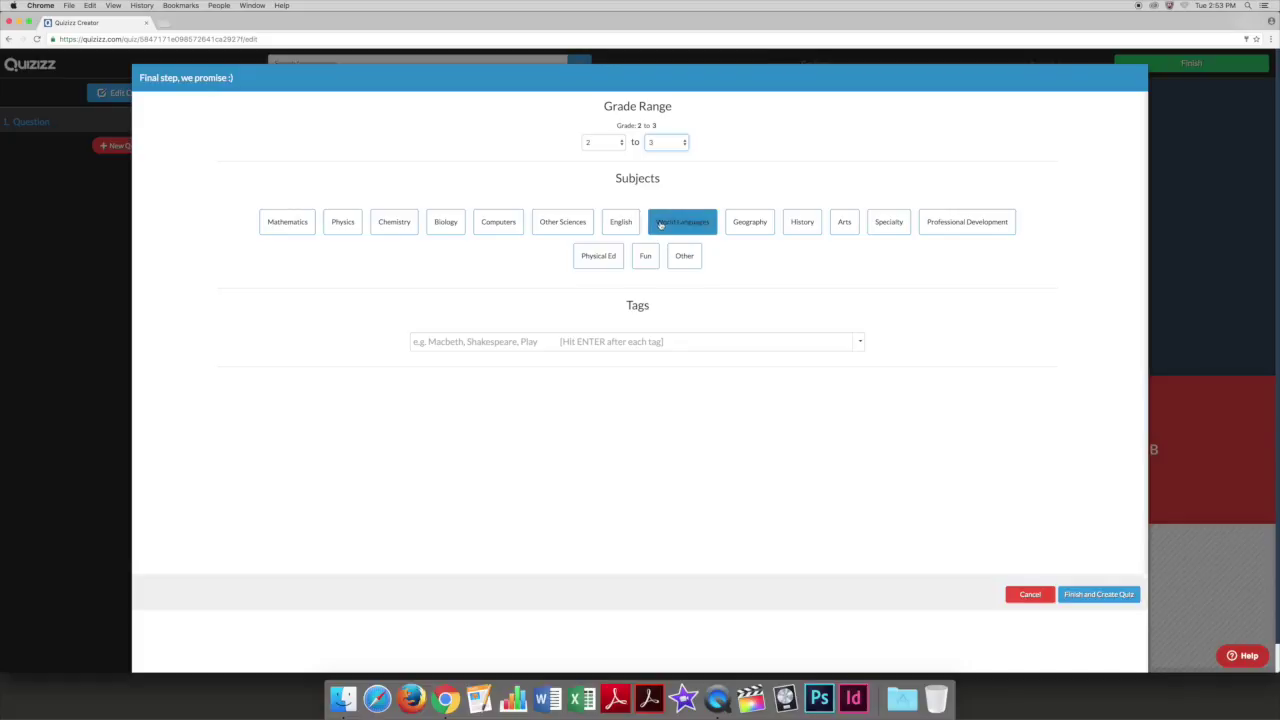
{"action": "left_click", "coordinate": [651, 349]}
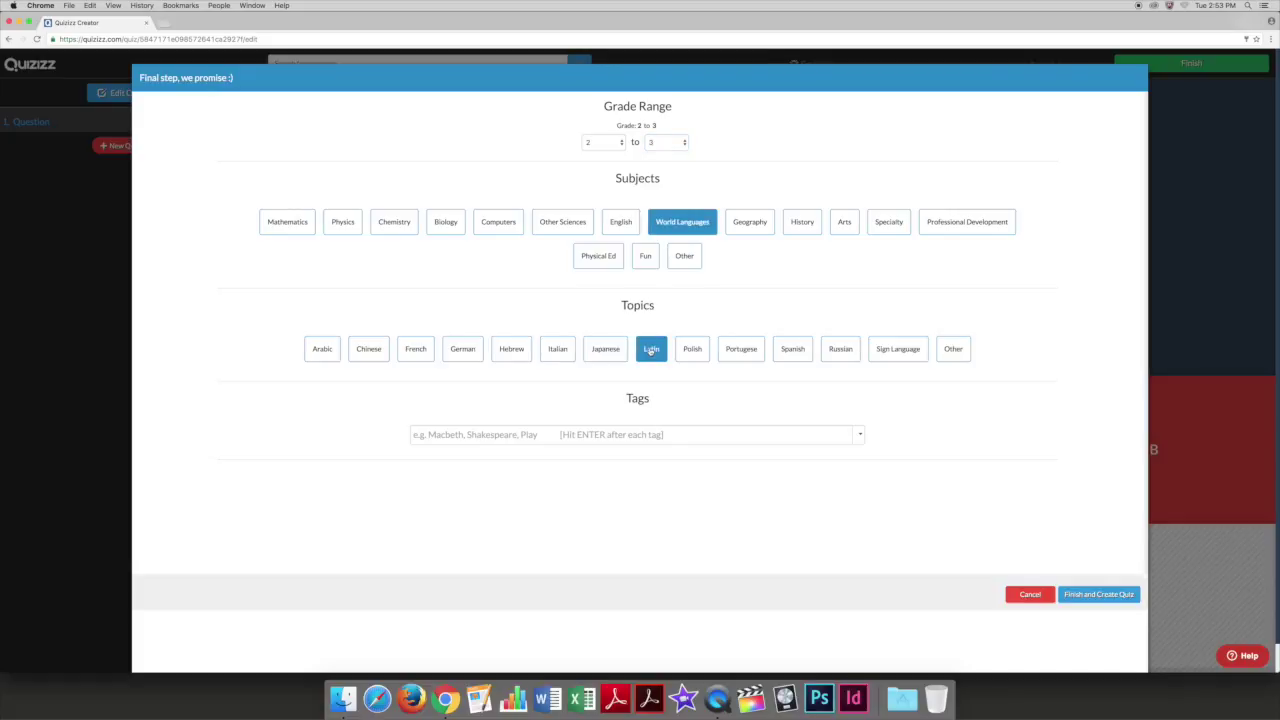
{"action": "left_click", "coordinate": [1080, 601]}
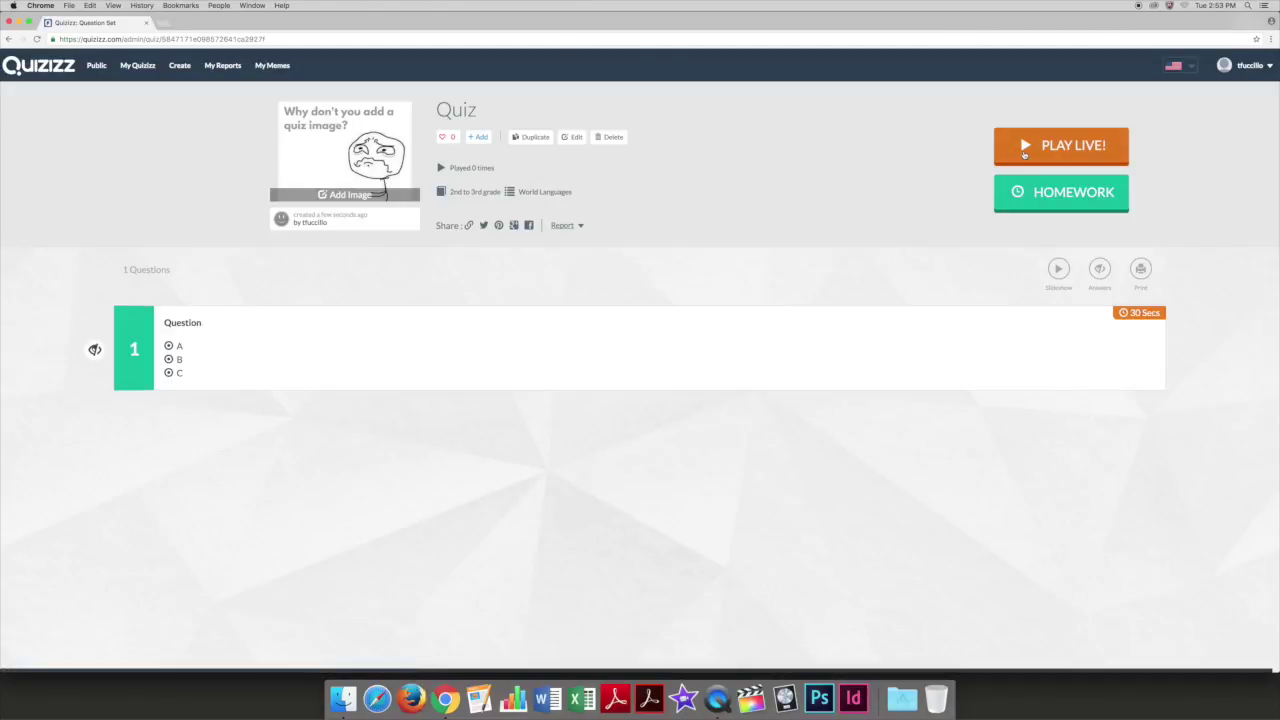
Launch the quiz as a live game with default settings to reach the lobby.
{"action": "left_click", "coordinate": [1024, 154]}
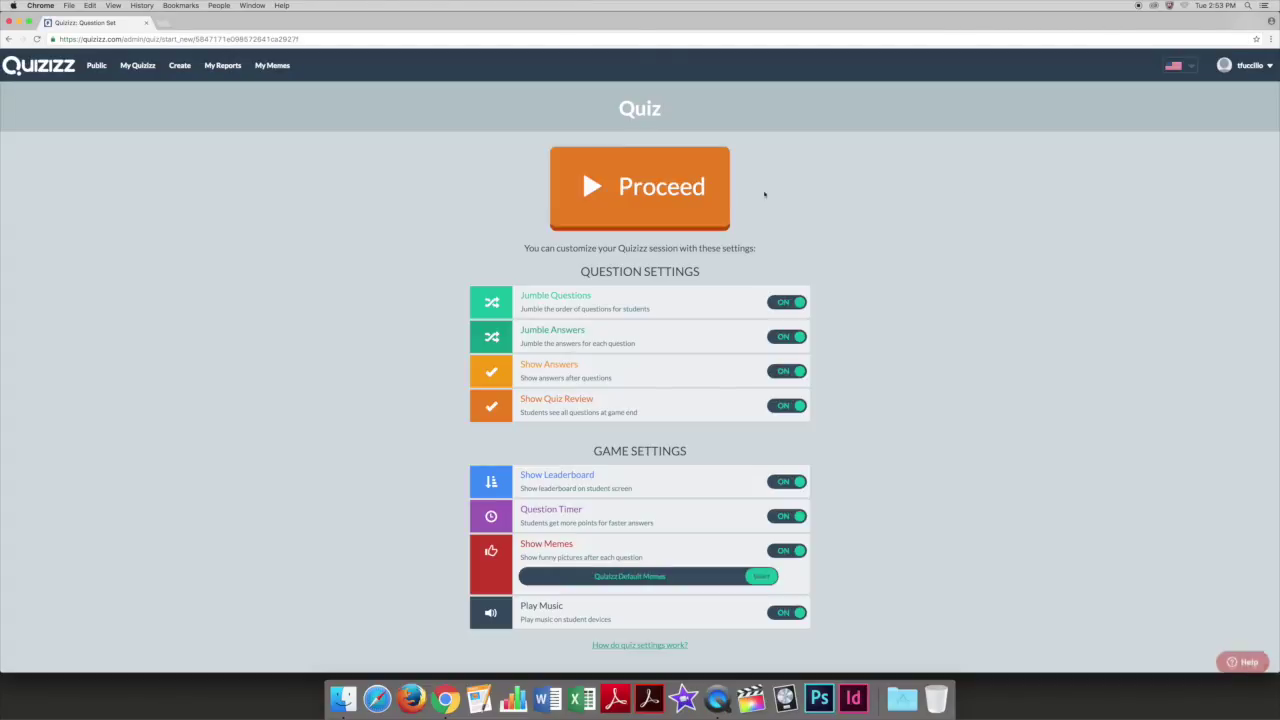
{"action": "left_click", "coordinate": [672, 198]}
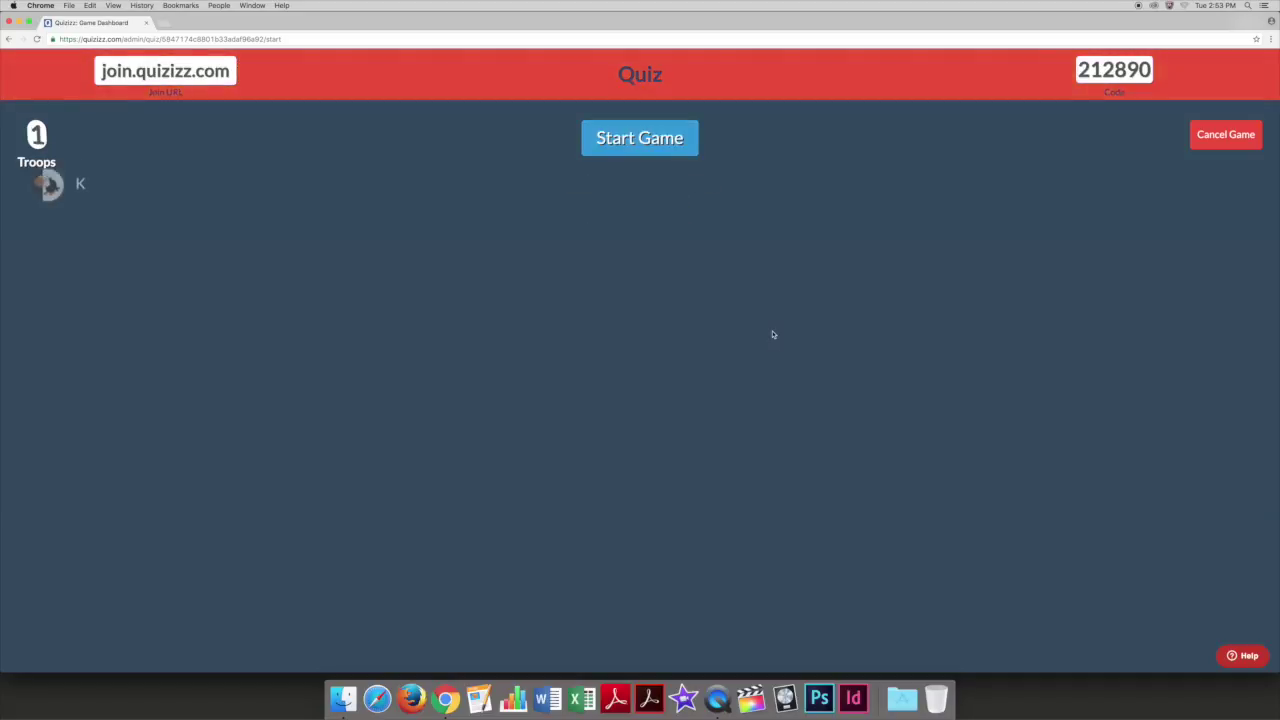
Start the game for the joined student and end it after they answer.
{"action": "left_click", "coordinate": [661, 143]}
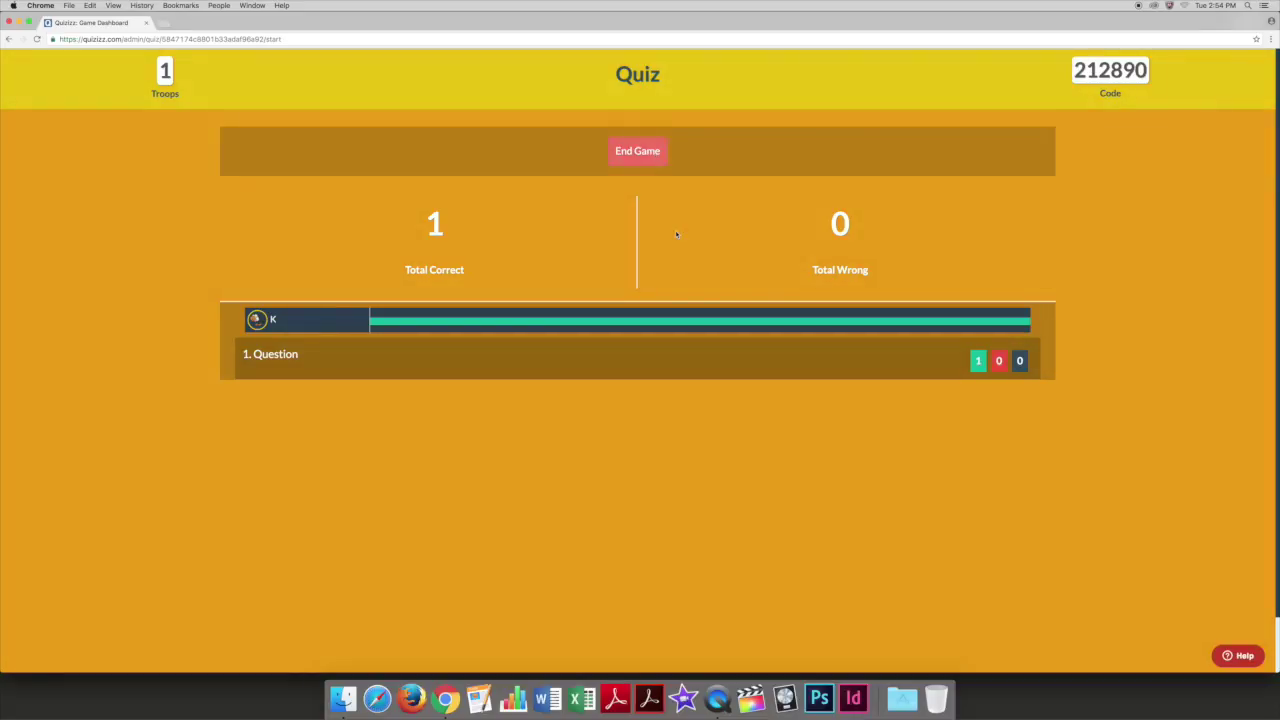
{"action": "left_click", "coordinate": [652, 156]}
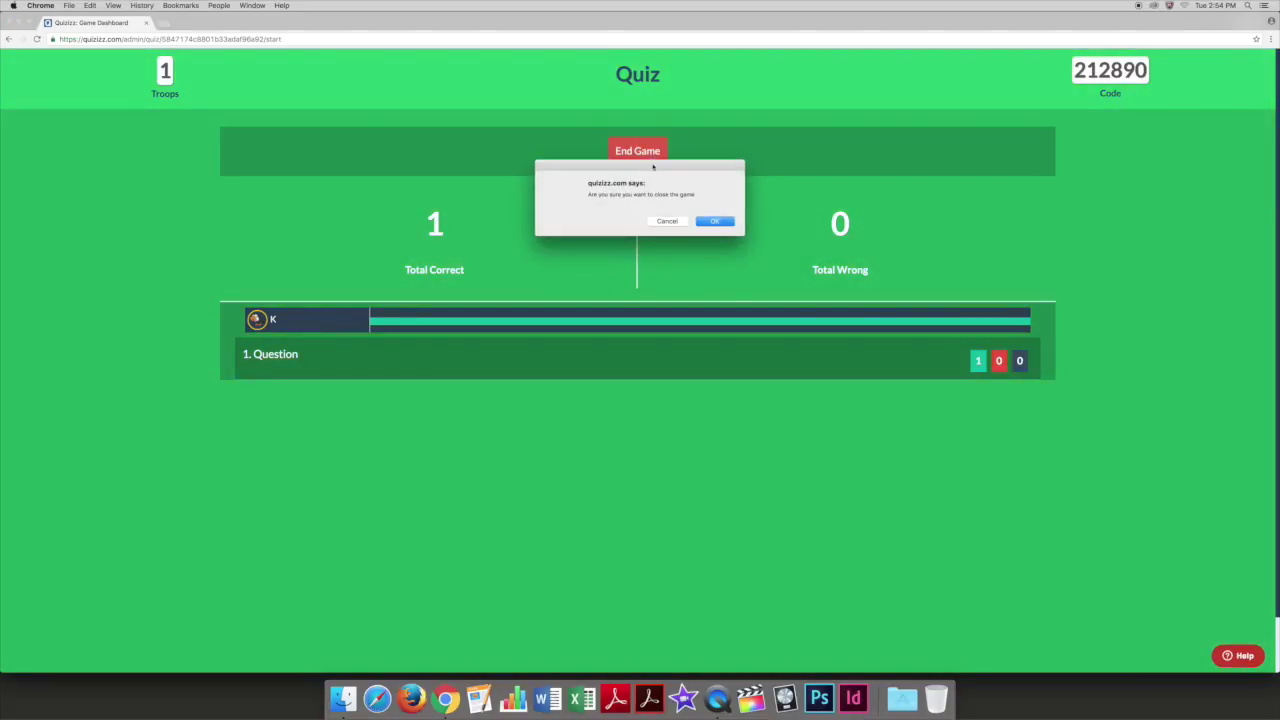
{"action": "key", "text": "Return"}
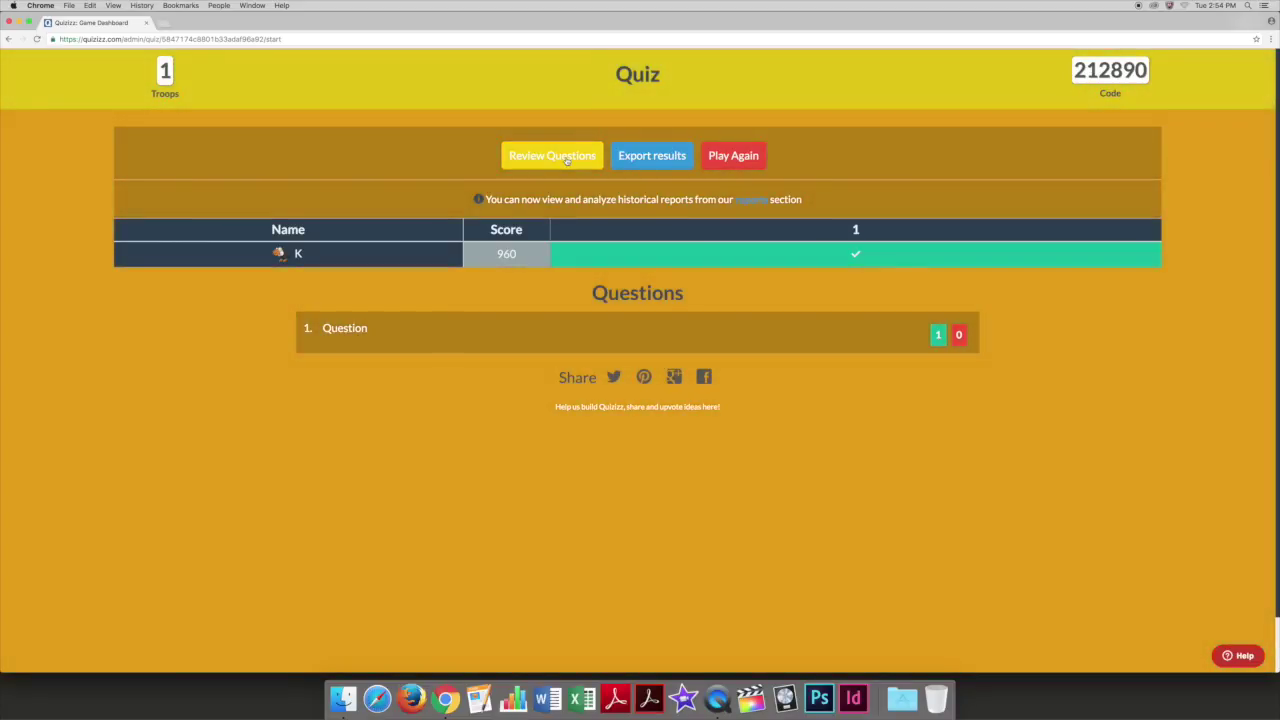
Review question 1's answers in the results, then open the game's saved report.
{"action": "left_click", "coordinate": [566, 158]}
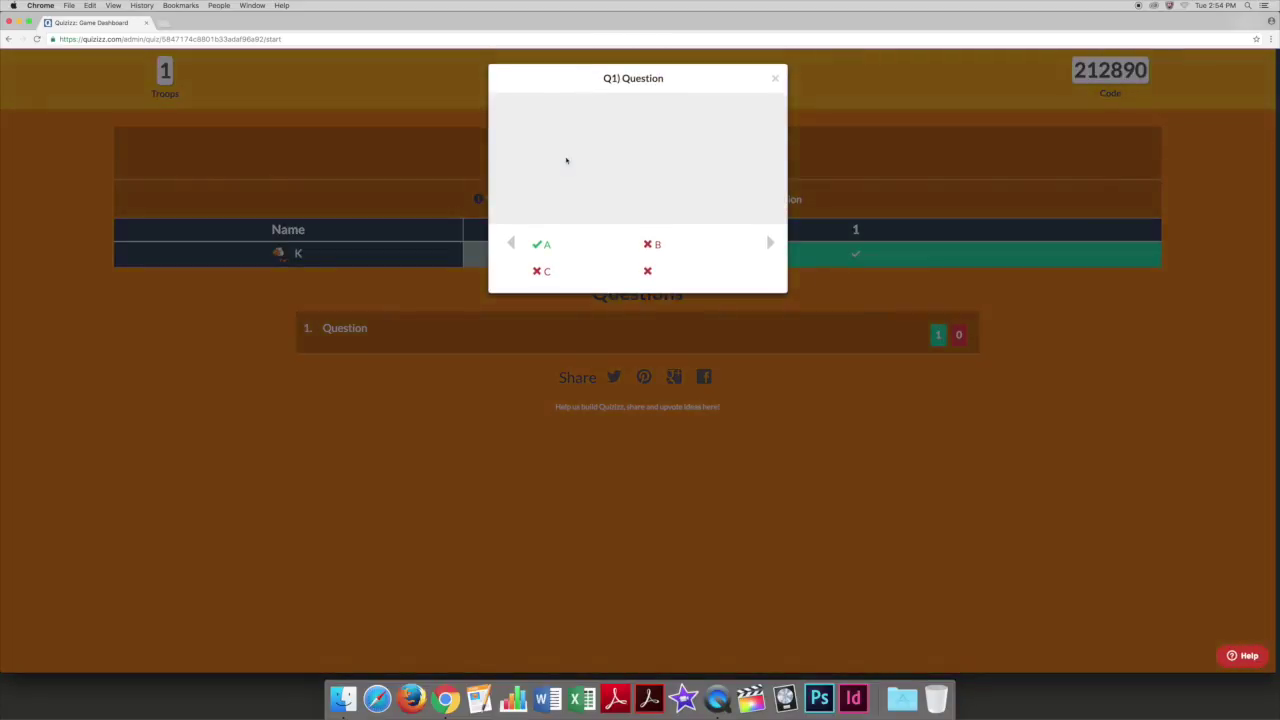
{"action": "left_click", "coordinate": [774, 79]}
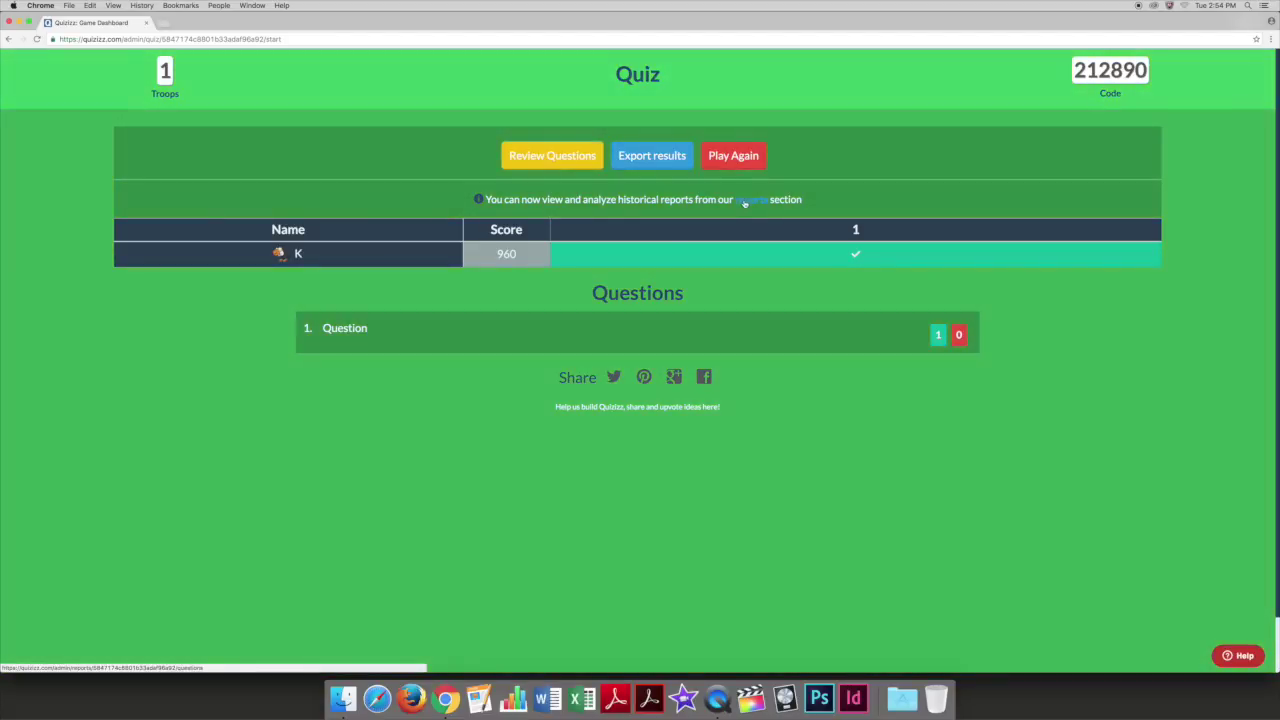
{"action": "left_click", "coordinate": [744, 201]}
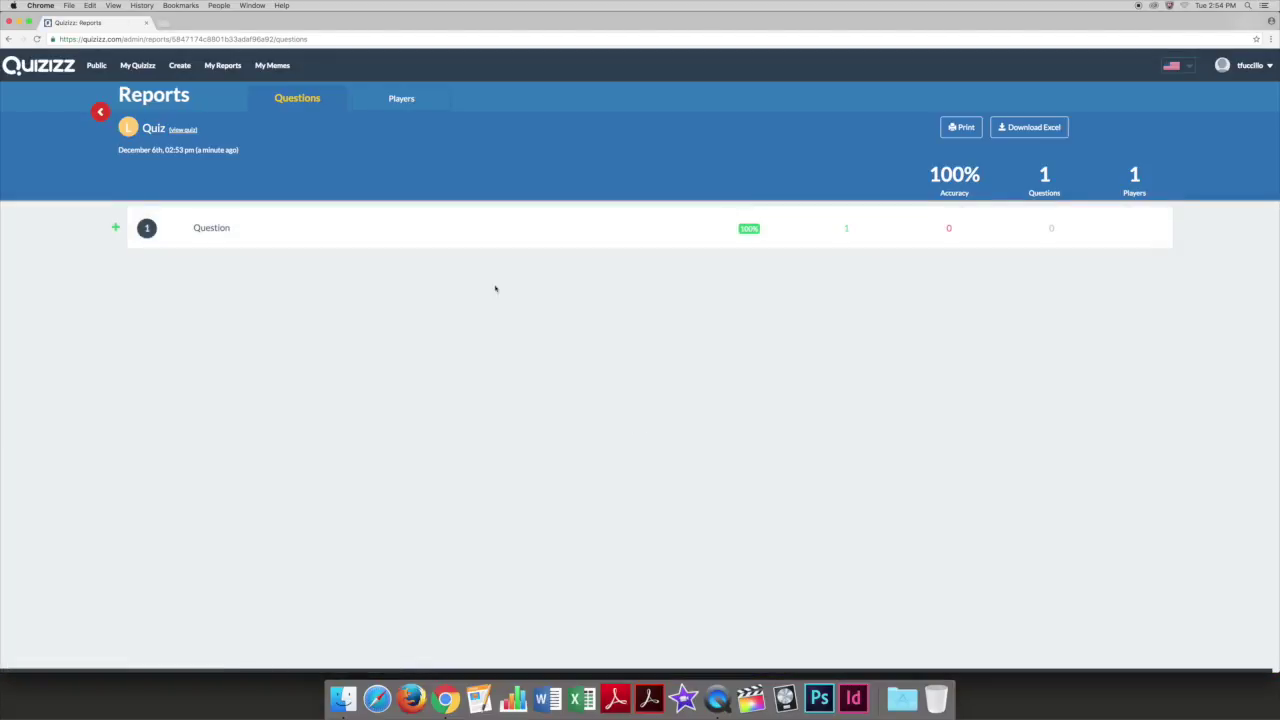
Expand Question 1 on the report to reveal the student's correct answer A.
{"action": "left_click", "coordinate": [116, 229]}
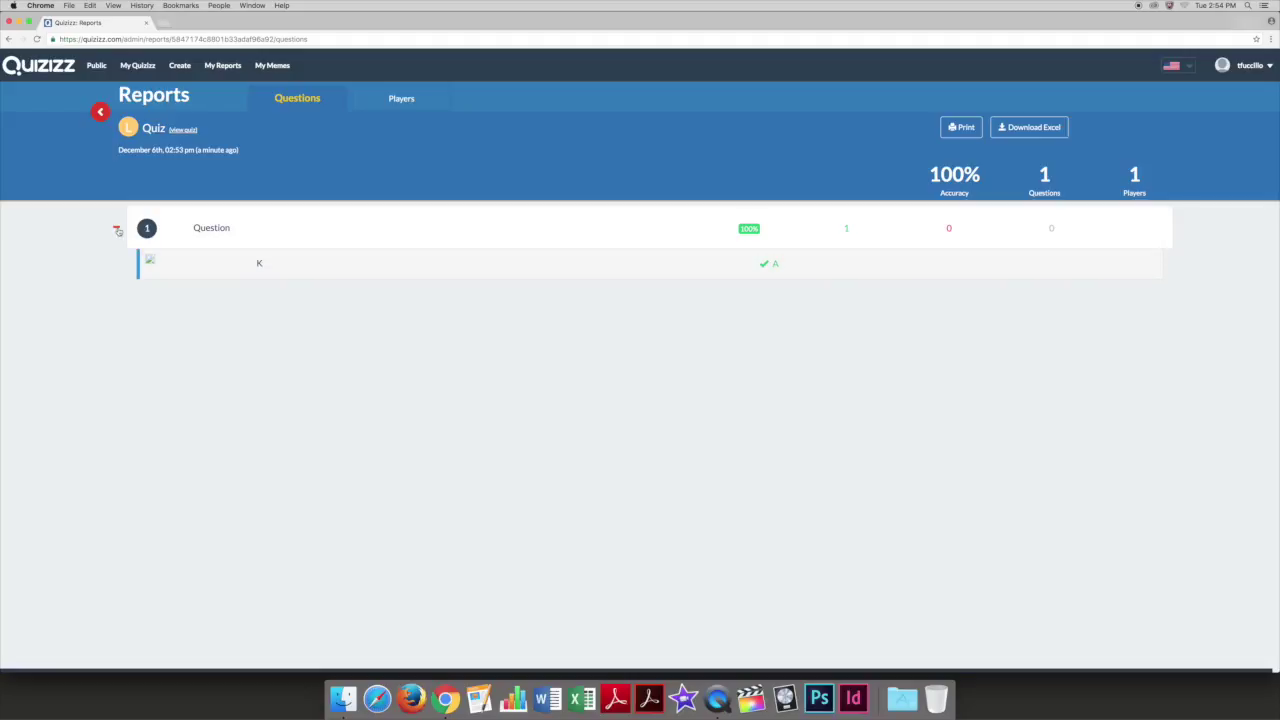